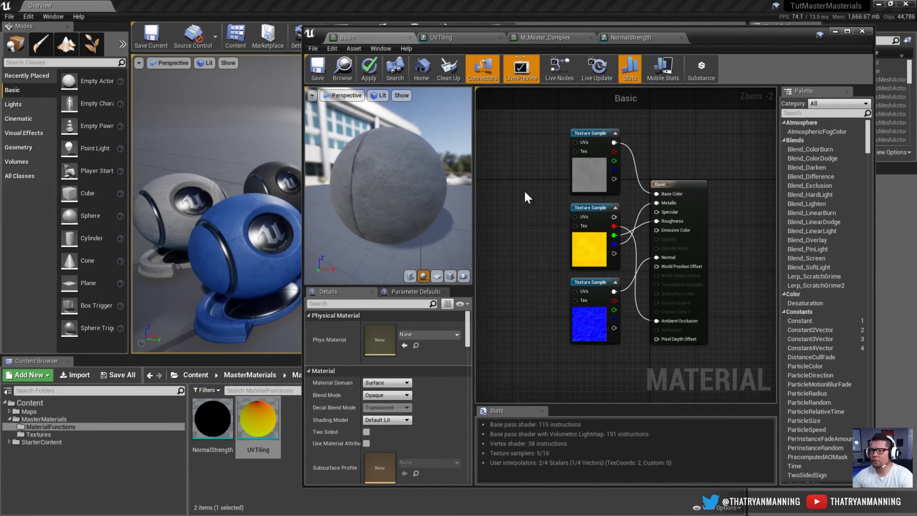
Step: Add a TexCoord node to the Basic material graph
right_click_drag(523, 189, 535, 192)
left_click_drag(422, 182, 350, 161)
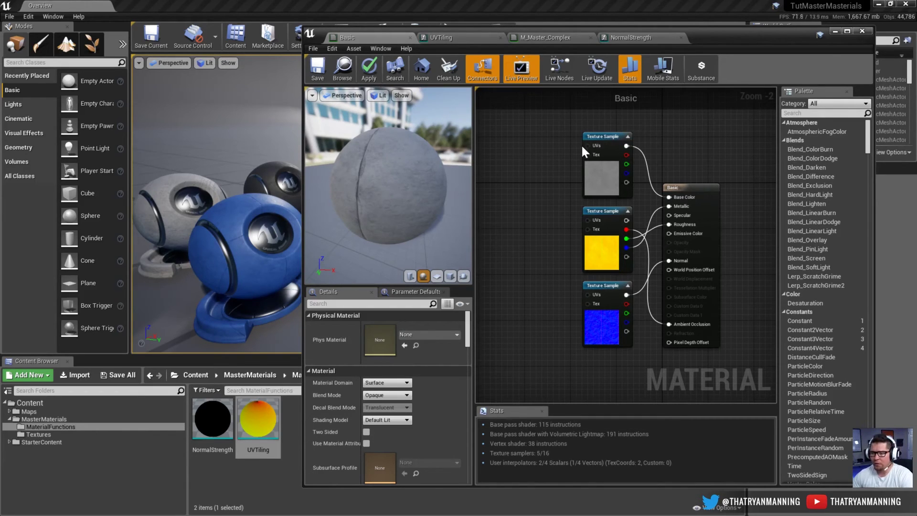
right_click(537, 204)
right_click_drag(521, 189, 553, 195)
right_click(531, 207)
type("texcoord")
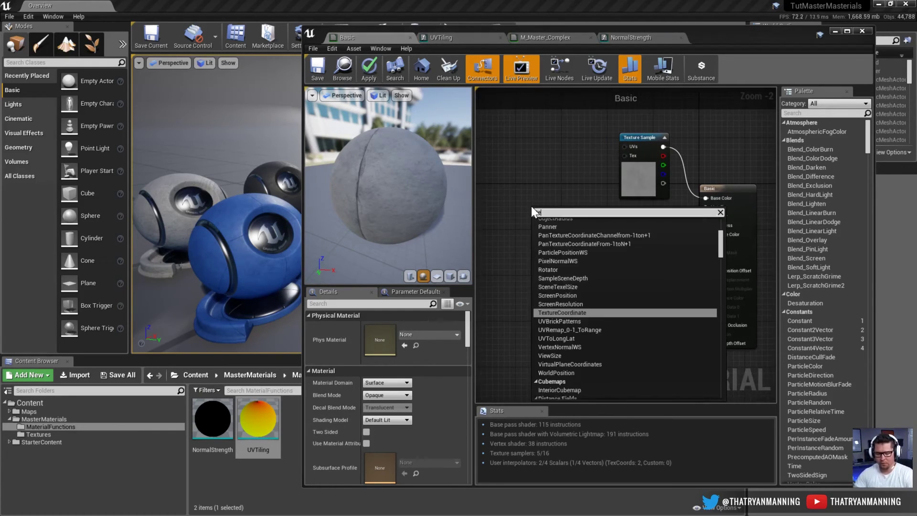
left_click(557, 273)
Step: Attach a Multiply node to TexCoord, with a Constant feeding its B input
mouse_move(551, 212)
left_mouse_down()
mouse_move(530, 190)
mouse_move(564, 210)
left_mouse_up()
type("mul")
key("Return")
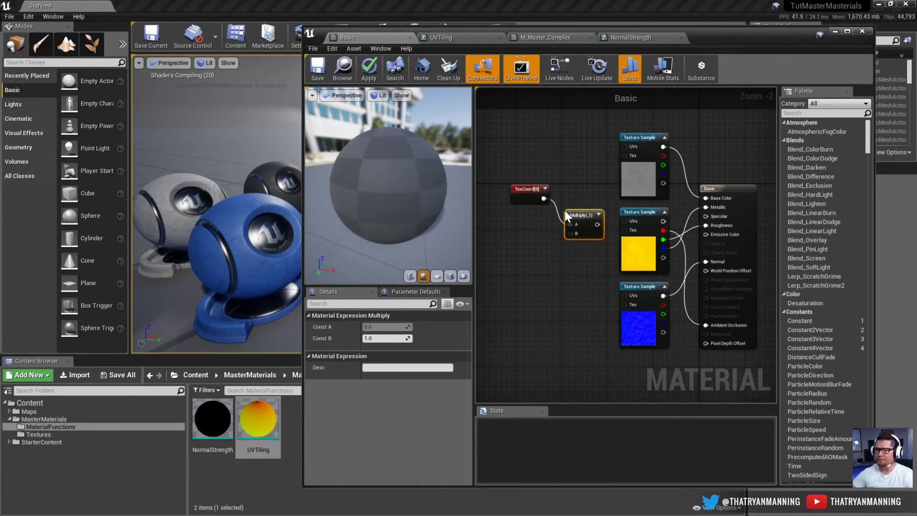
left_click_drag(574, 219, 537, 225)
type("cons")
key("Return")
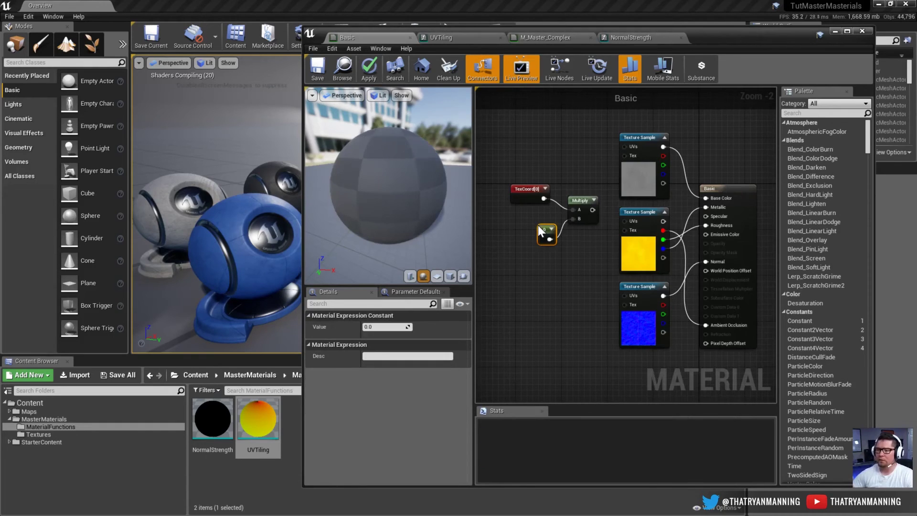
Step: Set the constant to 1 and wire Multiply's output into the Texture Sample UVs
left_click(380, 326)
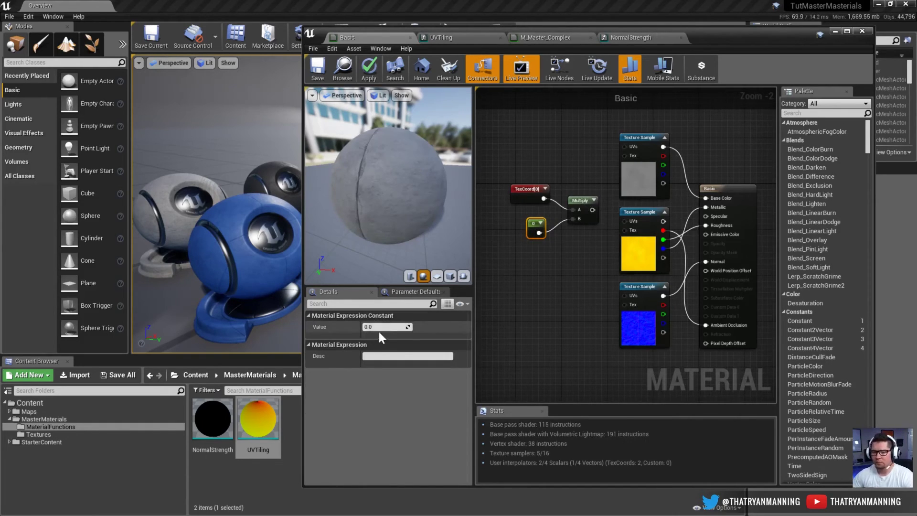
type("1")
key("Tab")
left_click_drag(593, 210, 627, 294)
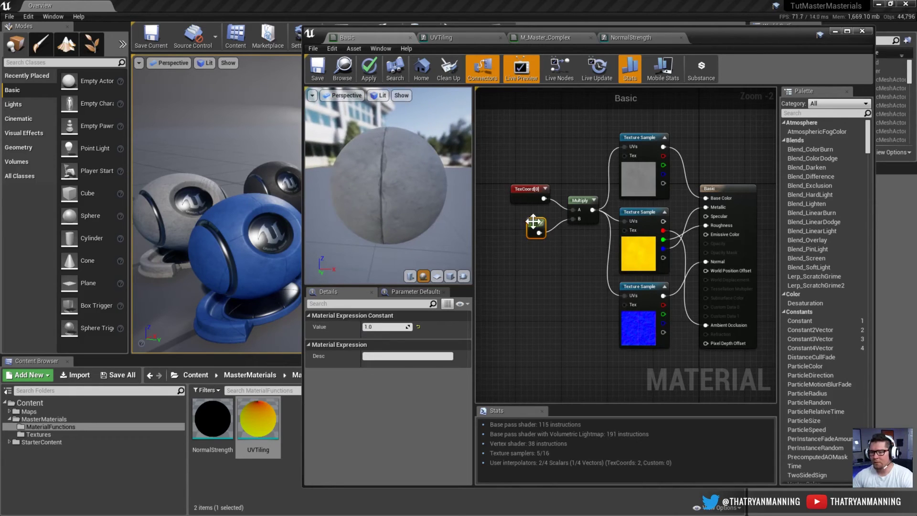
Step: Change the constant to 4 and check the four-times tiling on the preview sphere
left_click_drag(527, 224, 521, 223)
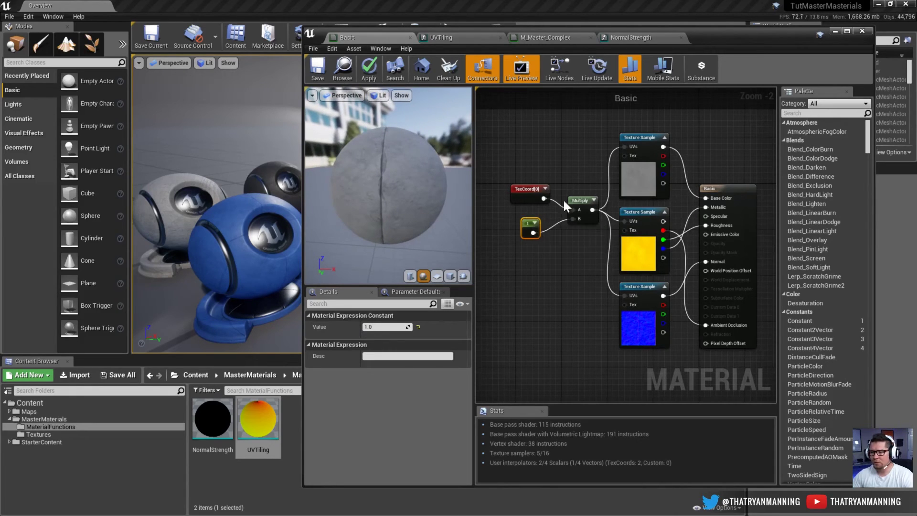
left_click(379, 325)
type("4")
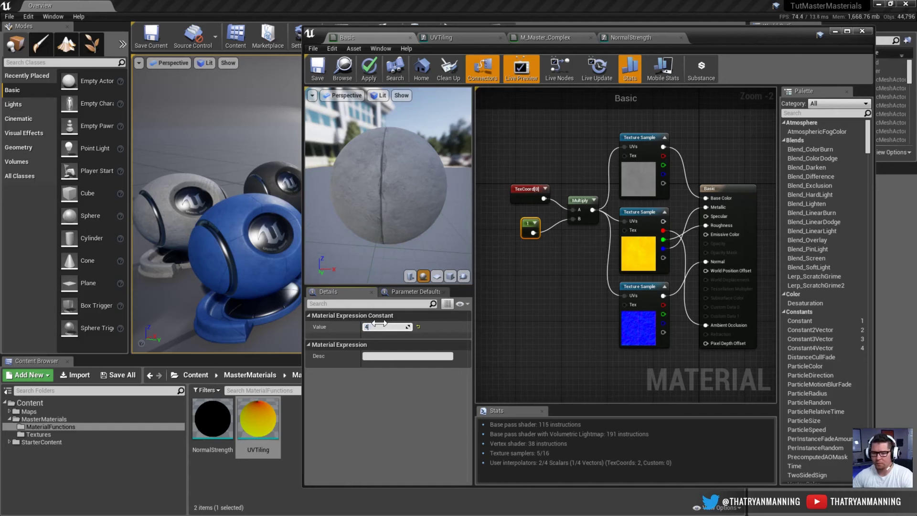
key("Return")
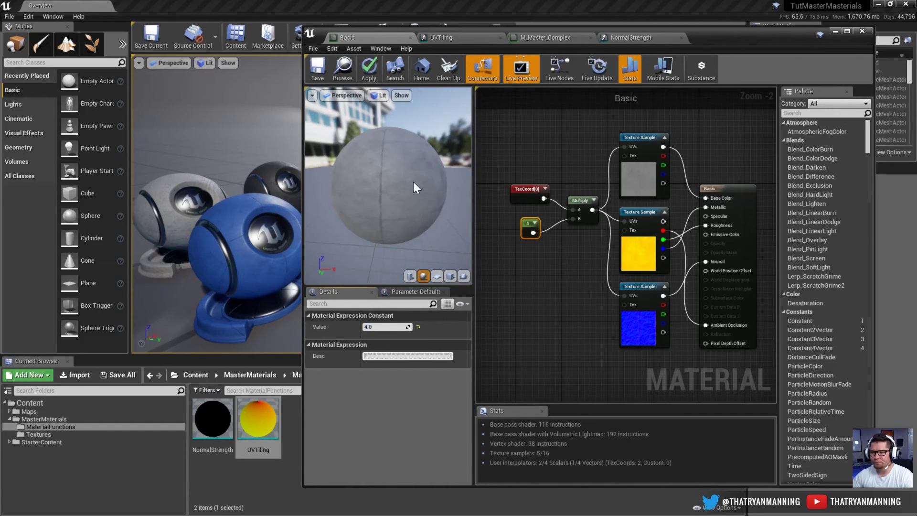
left_click_drag(413, 182, 417, 165)
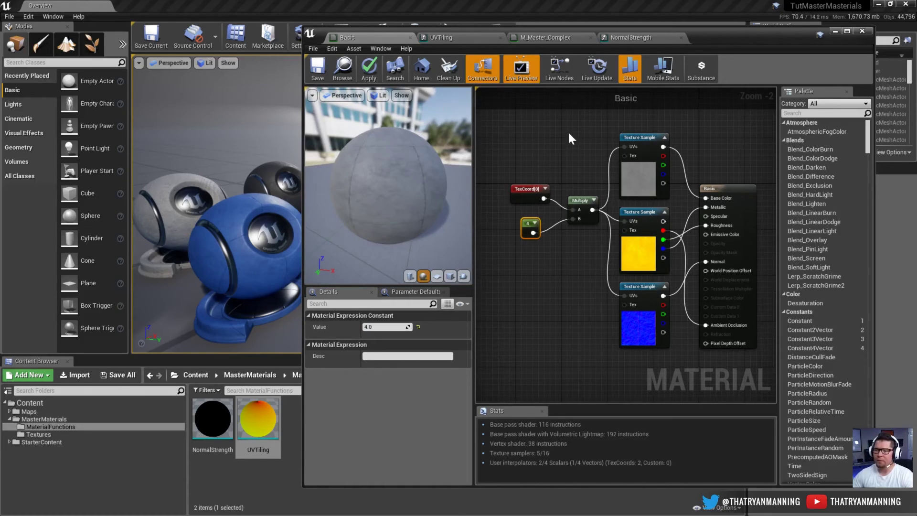
Step: Select and deselect the TexCoord, 4 and Multiply nodes, then shrink the editor from its bottom-left corner
left_click_drag(493, 166, 574, 252)
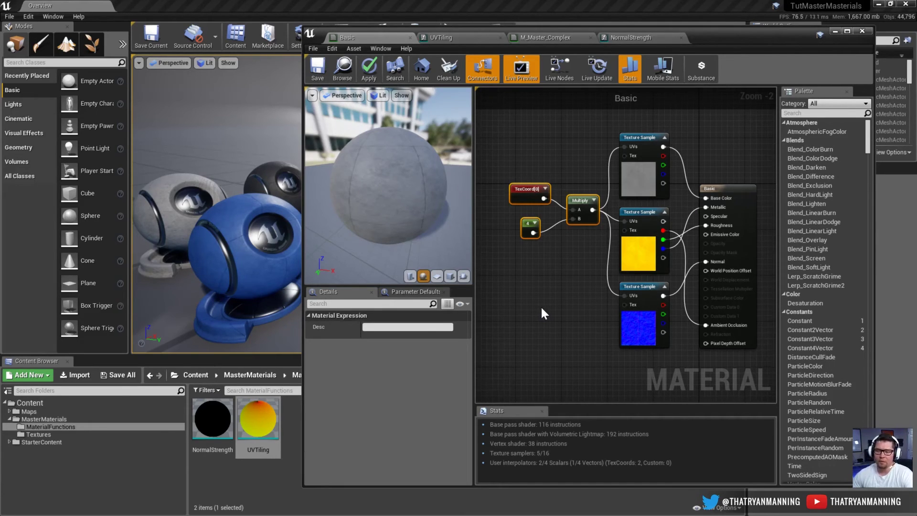
left_click_drag(509, 151, 574, 264)
left_click(574, 264)
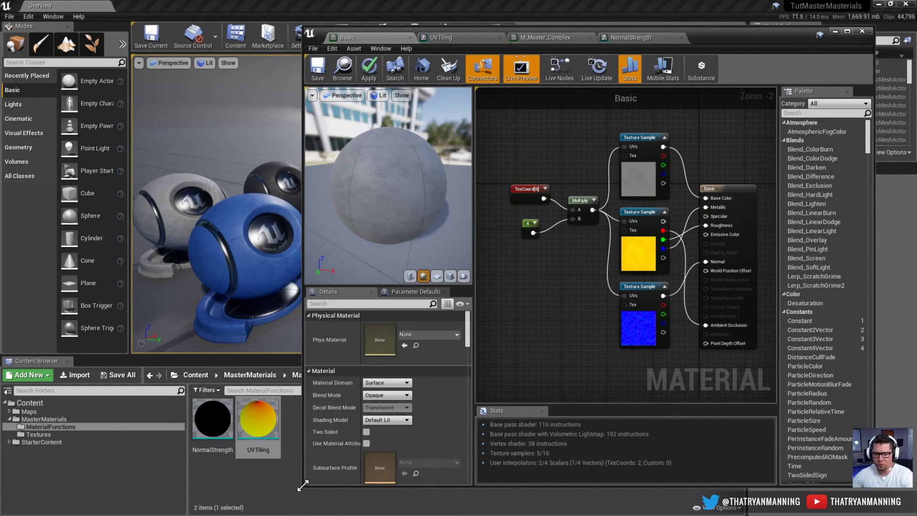
left_click_drag(302, 485, 362, 504)
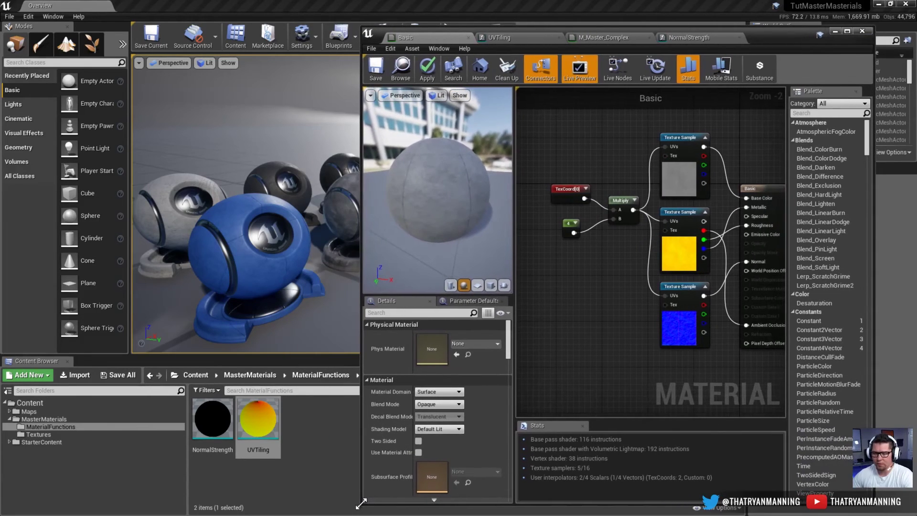
Step: Create a new material function named 'Example' in the MaterialFunctions folder
right_click(308, 427)
mouse_move(374, 356)
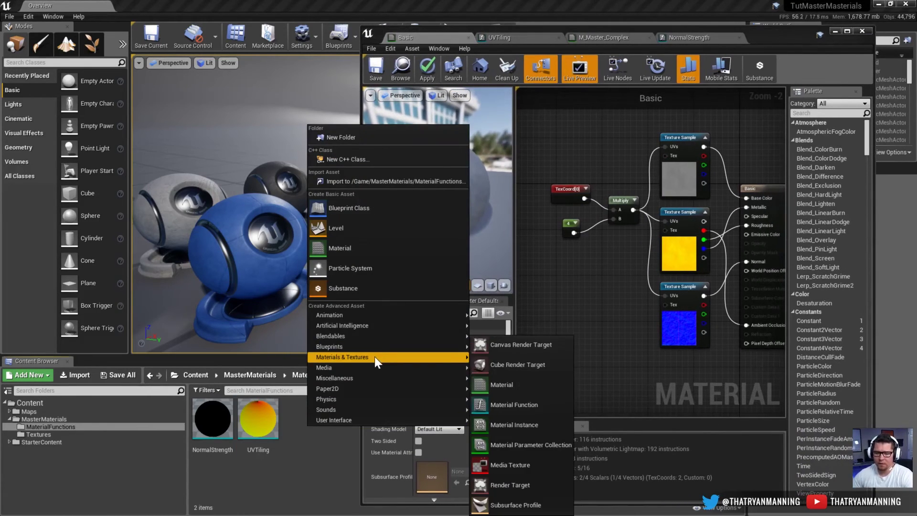
left_click(494, 406)
type("Example")
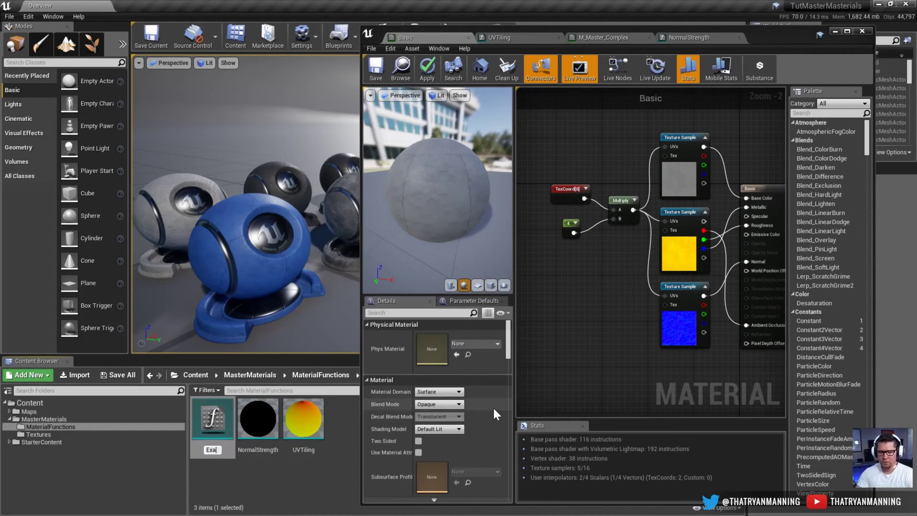
key("Return")
Step: Open Example, arrange its graph, then select Basic's TexCoord, constant and Multiply nodes
double_click(213, 418)
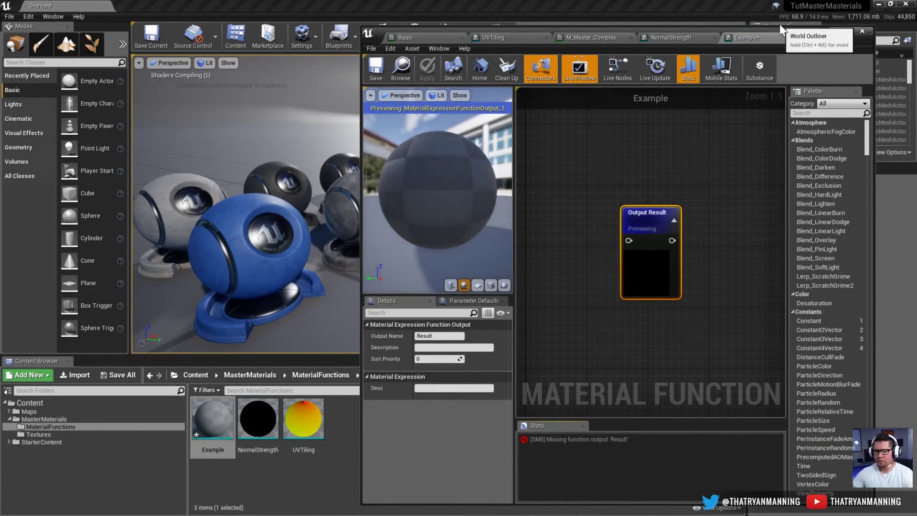
scroll(605, 233, "down", 2)
right_click_drag(605, 228, 699, 206)
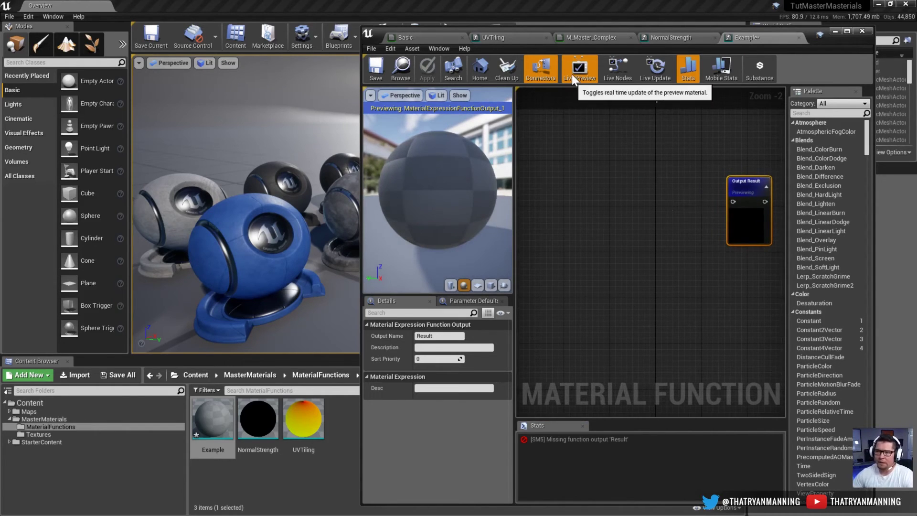
left_click(433, 38)
left_click_drag(540, 154, 629, 263)
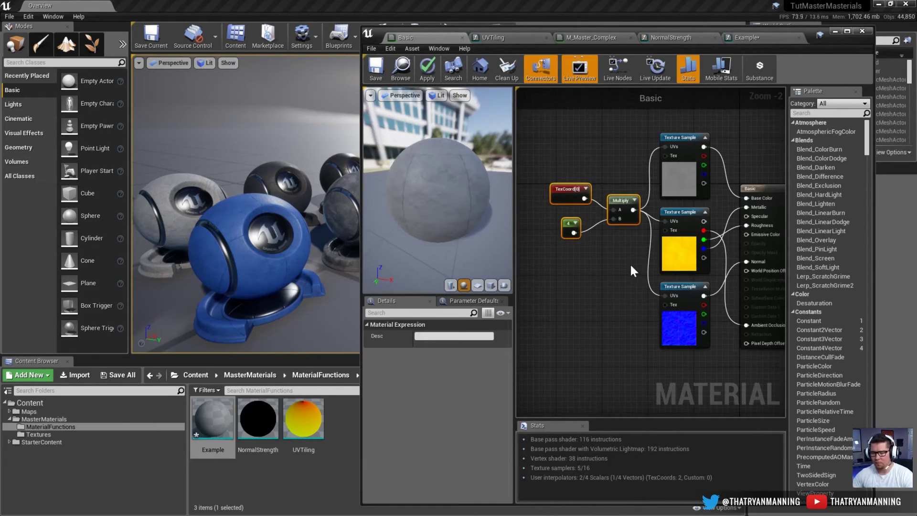
Step: Paste the TexCoord, constant and Multiply nodes into Example and wire Multiply to Output Result
left_click(747, 41)
right_click_drag(610, 207, 598, 199)
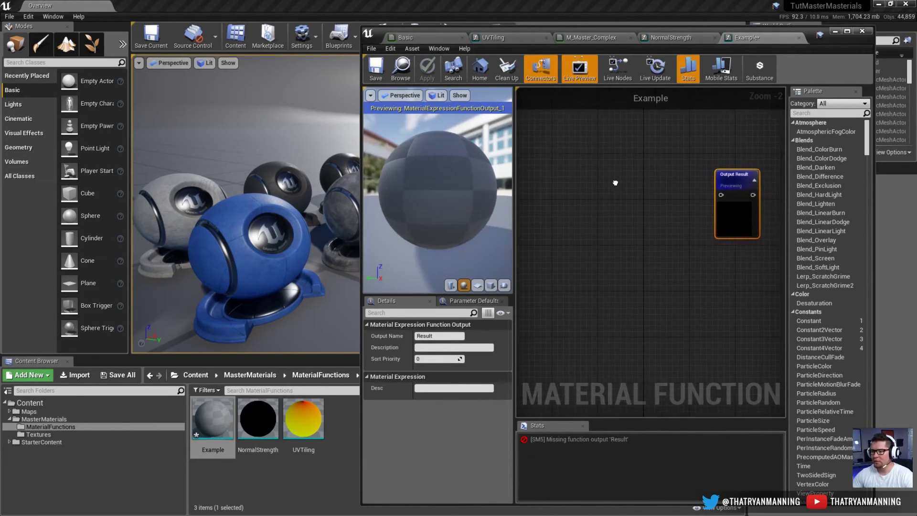
key("ctrl+v")
right_click_drag(667, 150, 637, 165)
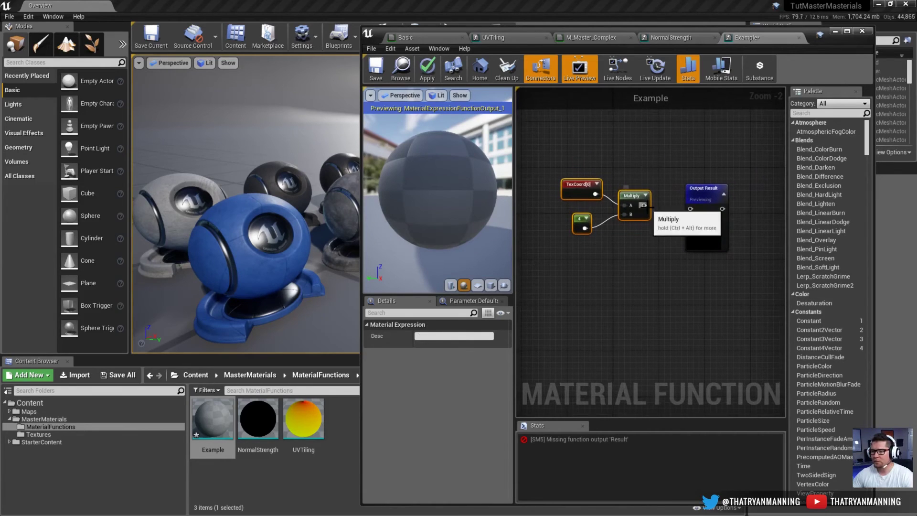
left_click_drag(643, 205, 691, 209)
Step: Delete the constant 4 node from the Example graph
left_click(639, 144)
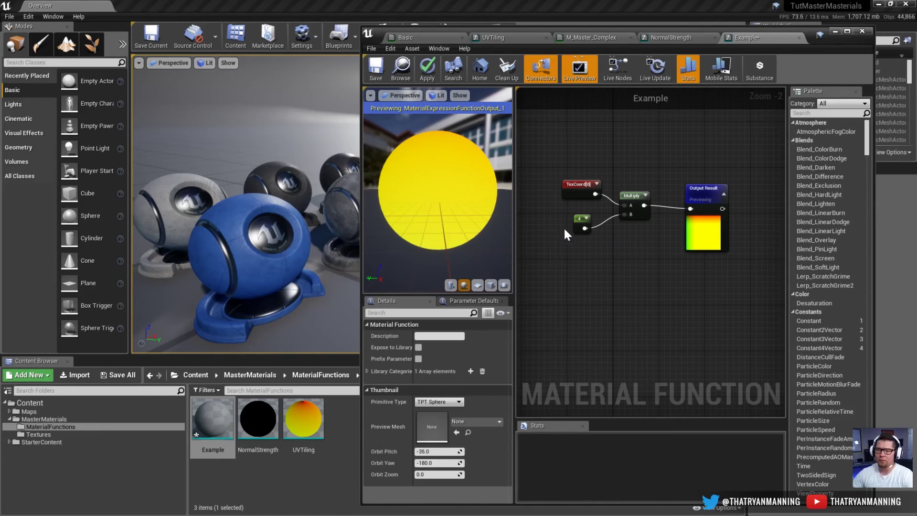
left_click(585, 231)
key("Delete")
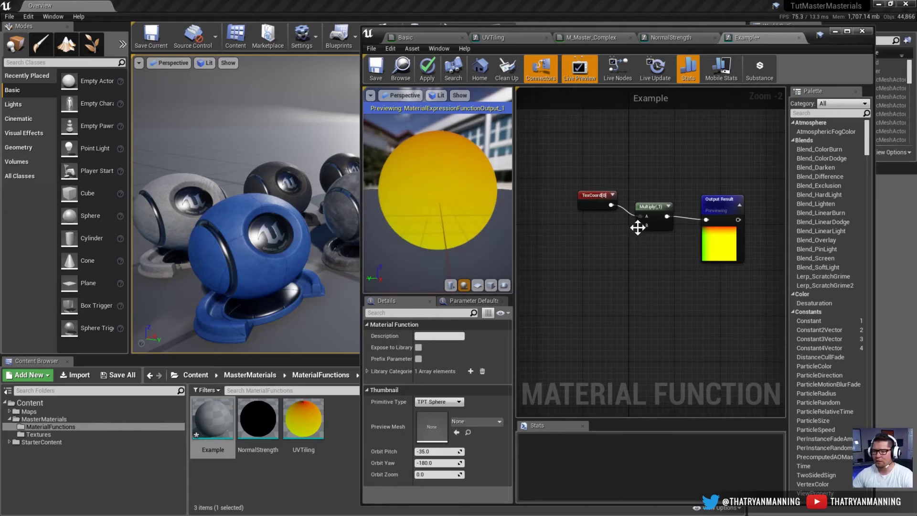
Step: Add a scalar function input named 'Tiling Amount' feeding Multiply's B input
left_click_drag(637, 227, 603, 250)
type("func")
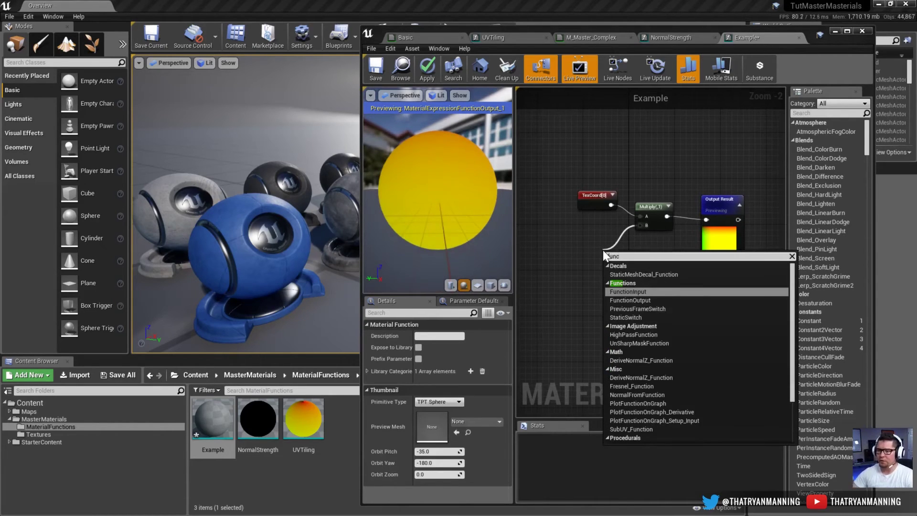
key("Return")
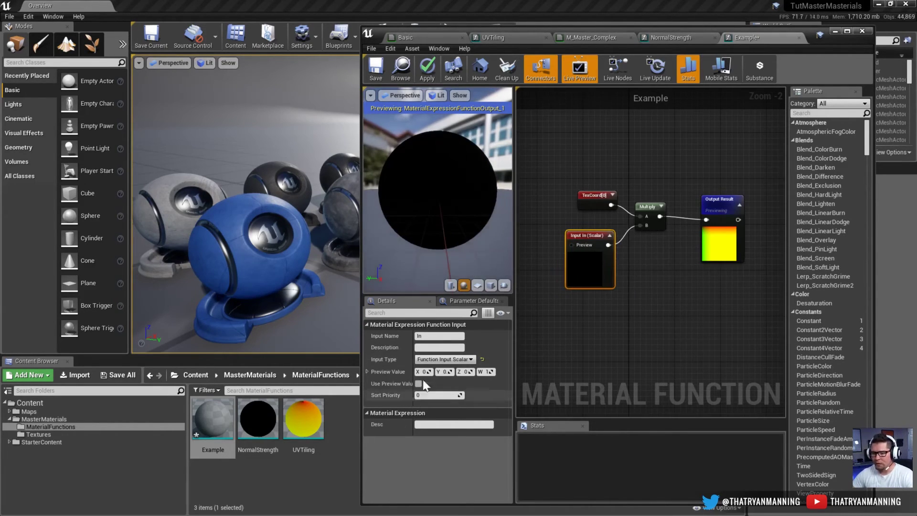
left_click(466, 359)
left_click(461, 358)
left_click(430, 336)
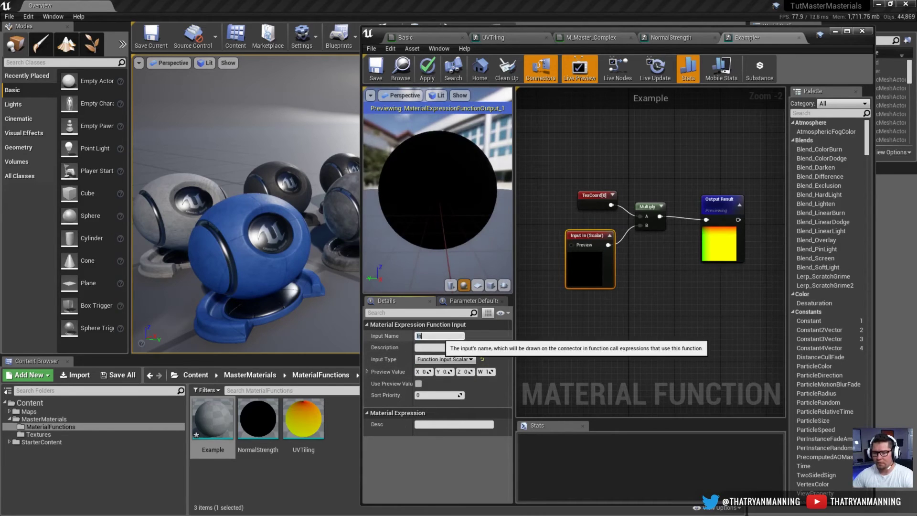
type("Tiling")
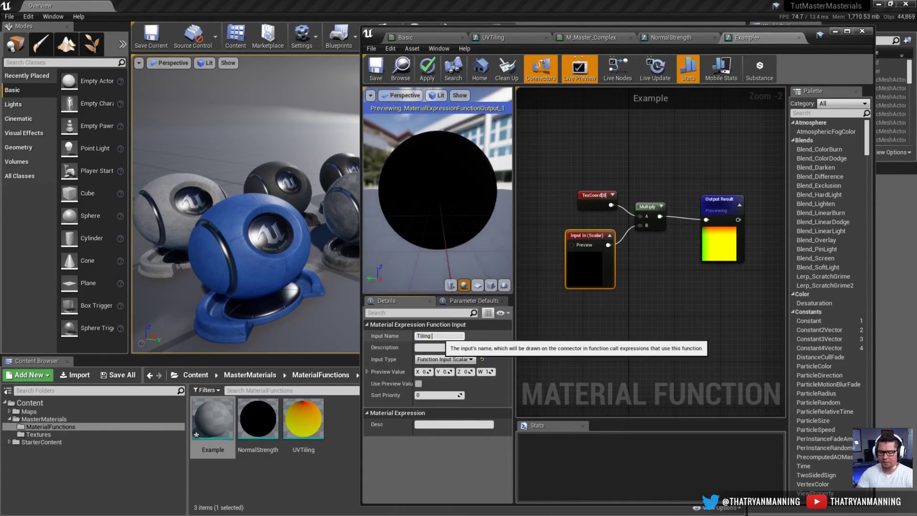
type(" Amount")
key("Return")
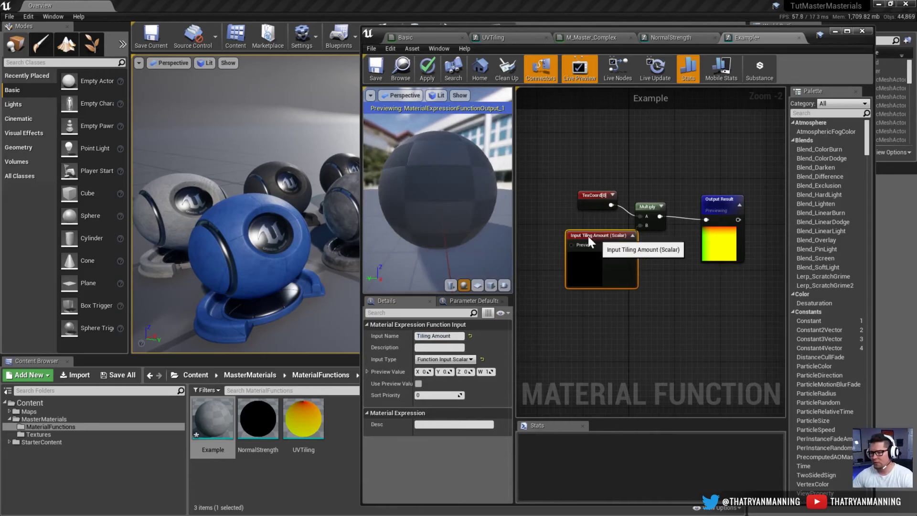
Step: Give Tiling Amount a preview value of 1 and return to the Basic material
left_click_drag(588, 236, 560, 230)
left_click(426, 371)
type("1")
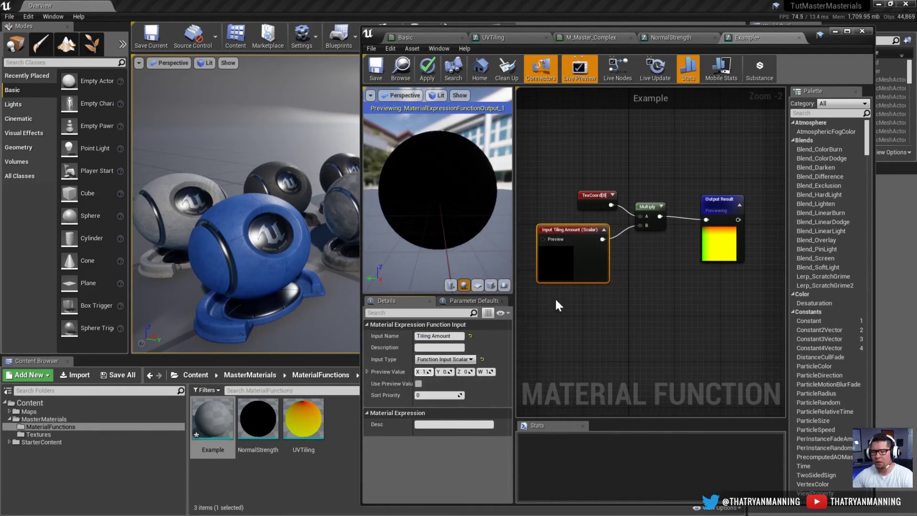
key("Return")
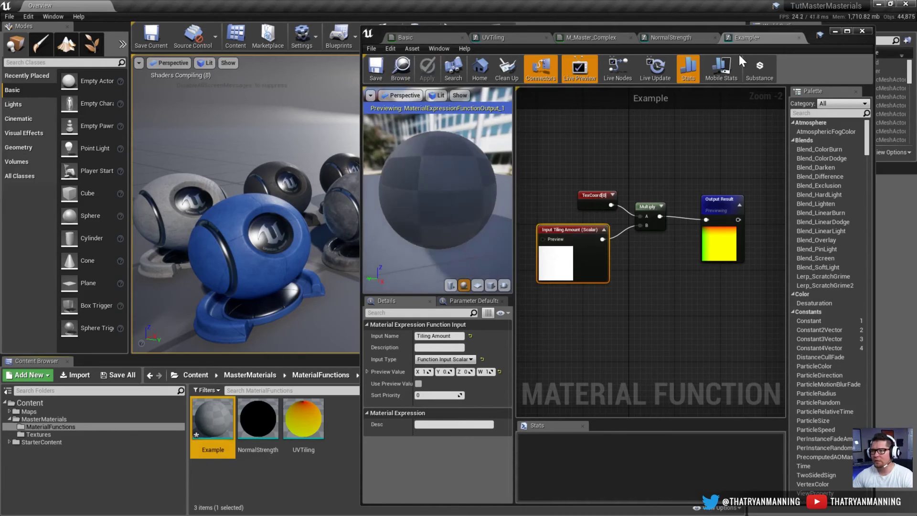
left_click(405, 38)
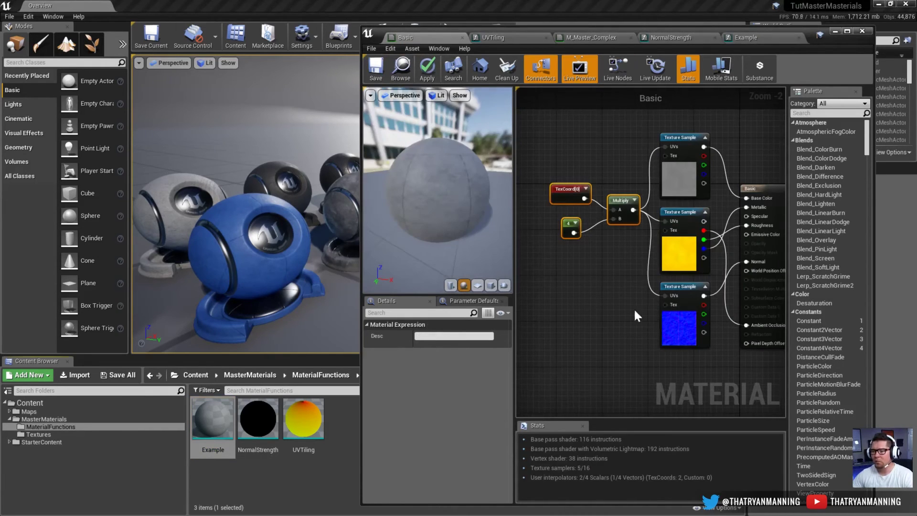
Step: Delete the TexCoord, 4 and Multiply tiling nodes from the Basic graph
right_click_drag(614, 251, 630, 251)
left_click_drag(554, 164, 635, 238)
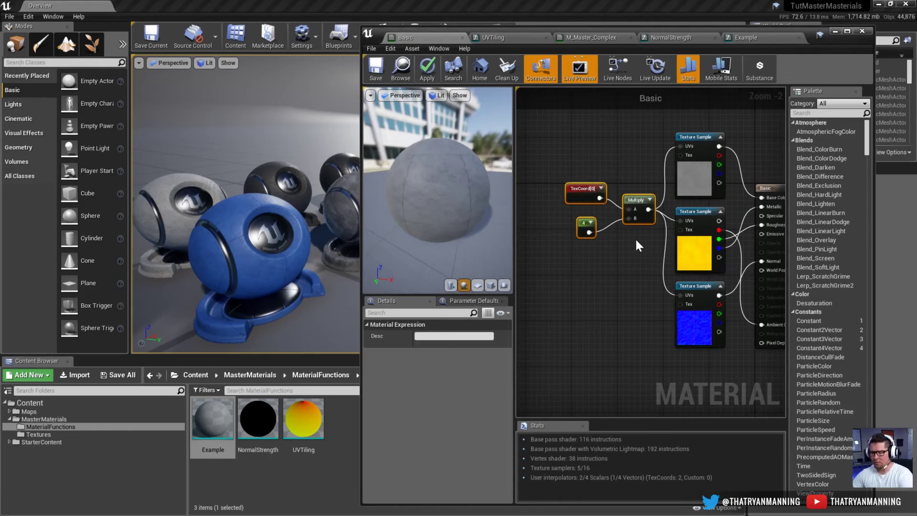
key("Delete")
Step: Place the Example function node in the Basic graph and begin a Tiling Amount connection
left_click_drag(211, 408, 580, 228)
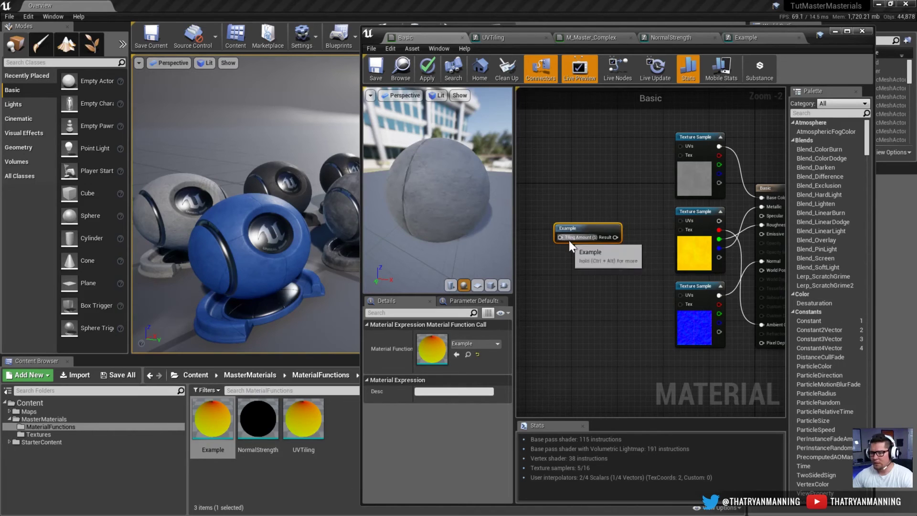
left_click(746, 36)
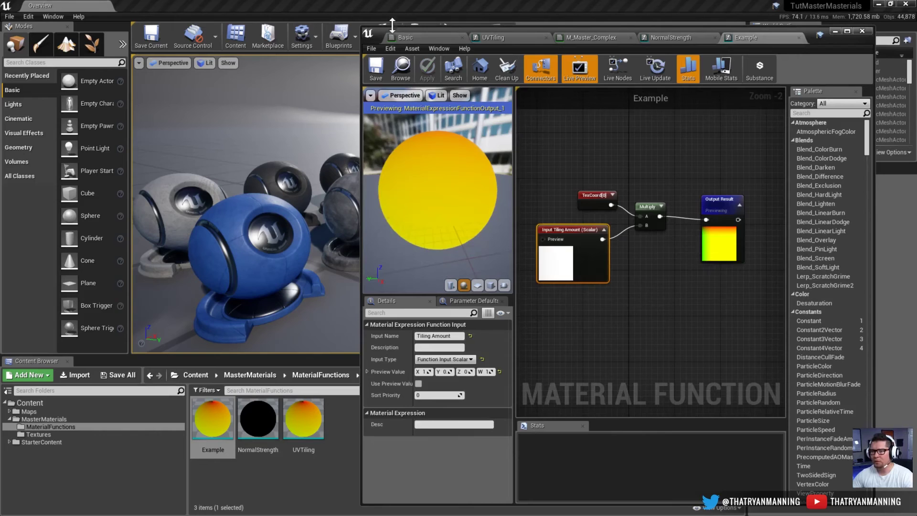
left_click(404, 37)
left_click_drag(558, 238, 594, 228)
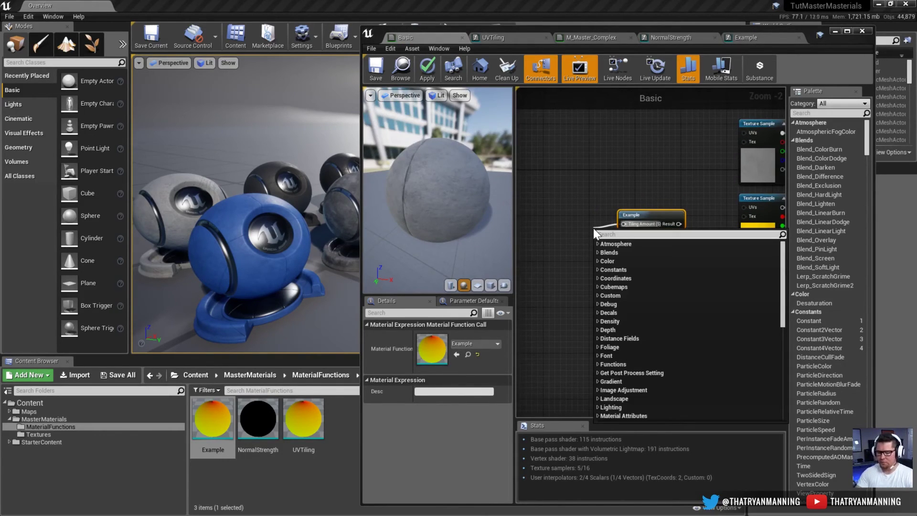
Step: Add a Constant wired to Example's Tiling Amount input beside the node
type("constant")
key("Return")
left_click_drag(601, 235, 598, 218)
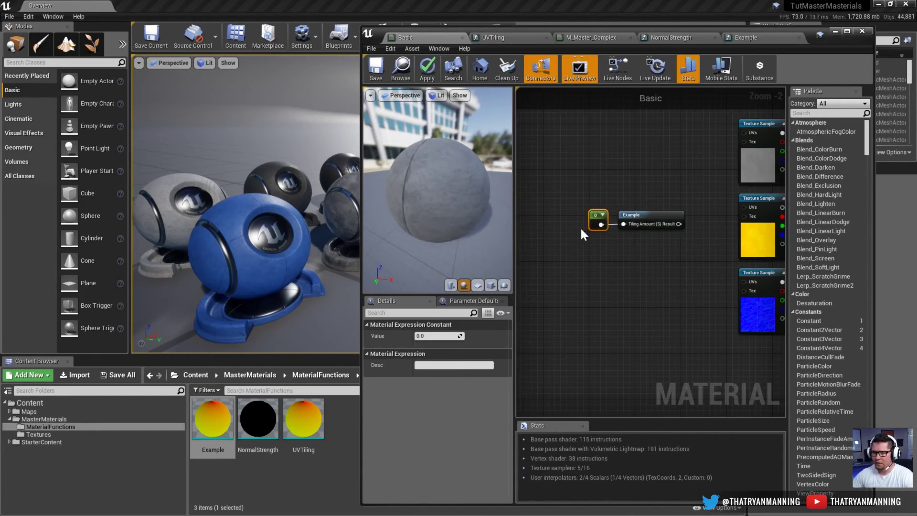
Step: Connect Example's Result to the UVs of all three Texture Samples
right_click_drag(582, 234, 554, 232)
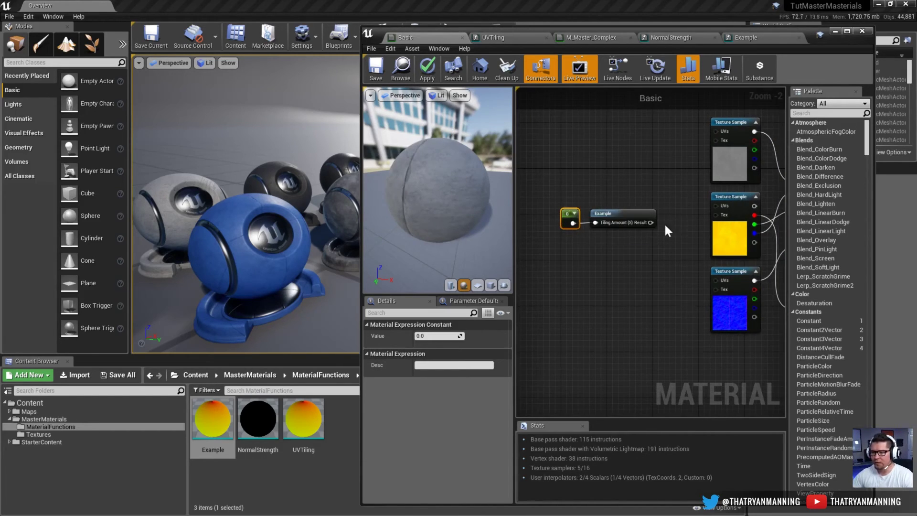
left_click_drag(650, 222, 714, 131)
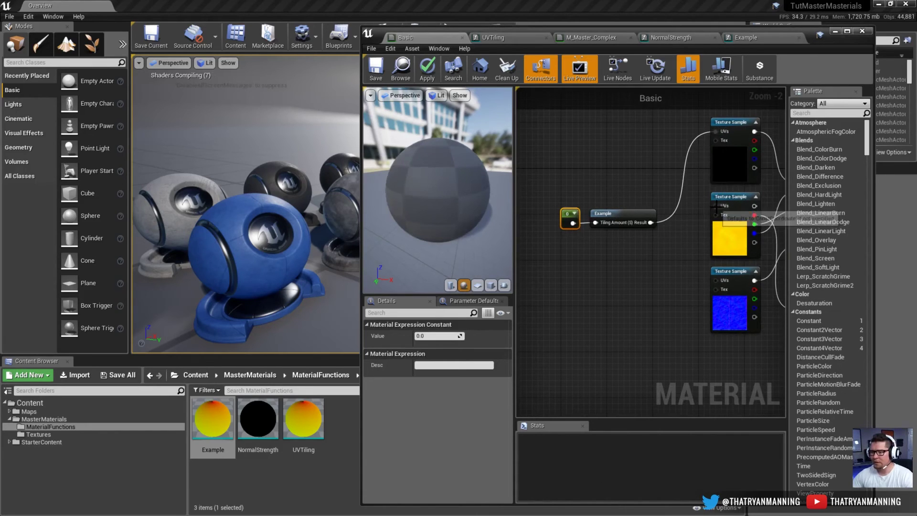
left_click_drag(716, 207, 719, 279)
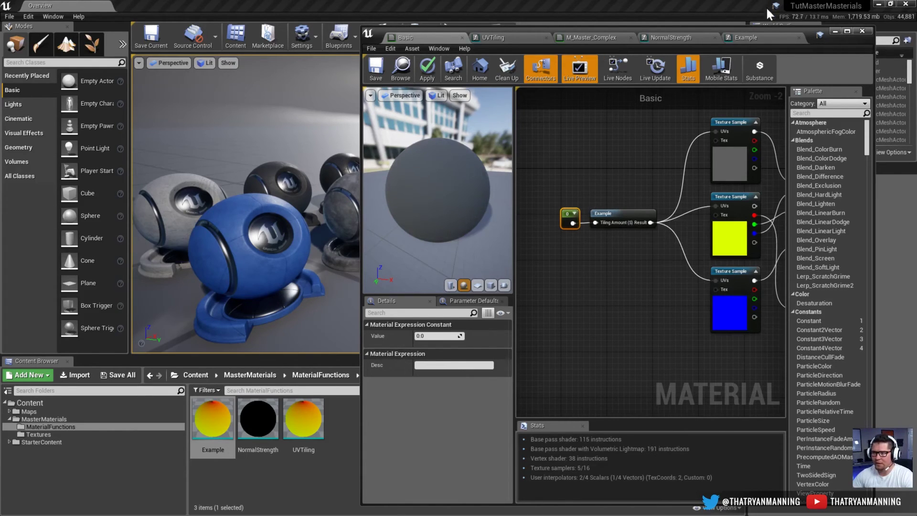
left_click(745, 37)
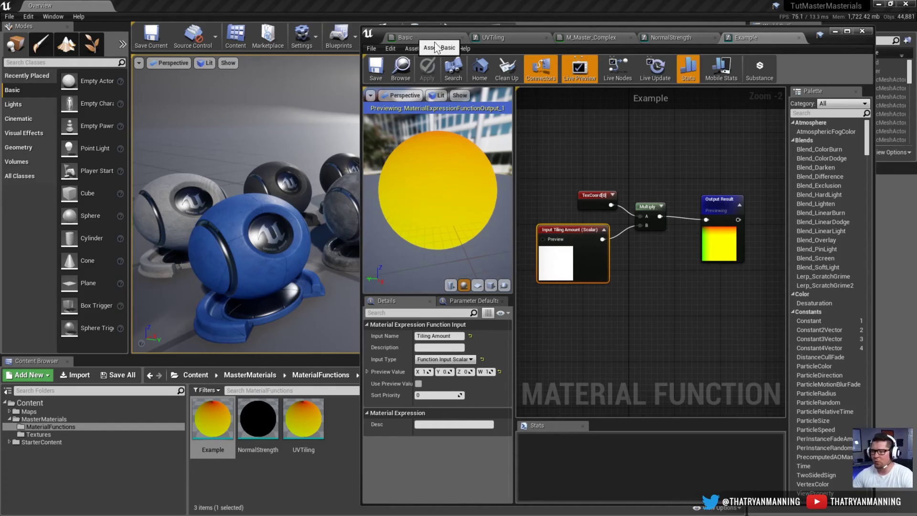
Step: Close the Example function and return to the Basic graph with nothing selected
left_click(798, 37)
left_click(425, 38)
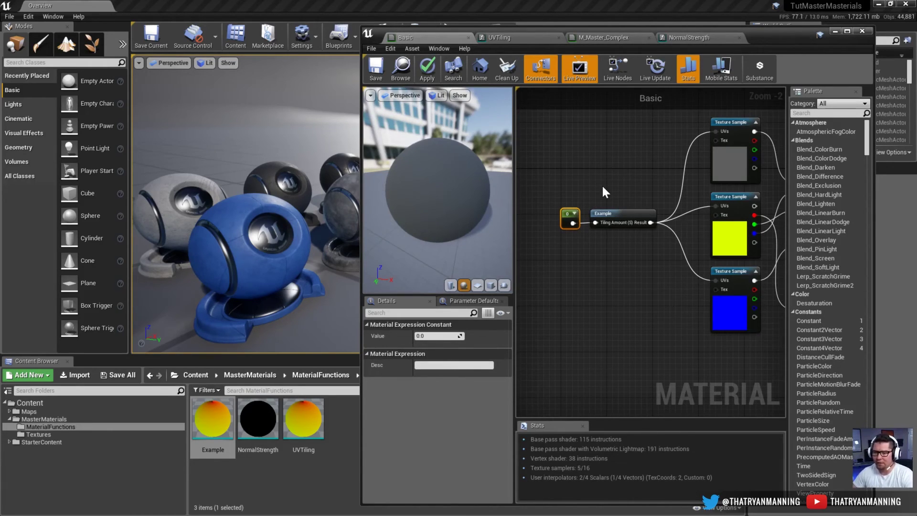
left_click(576, 203)
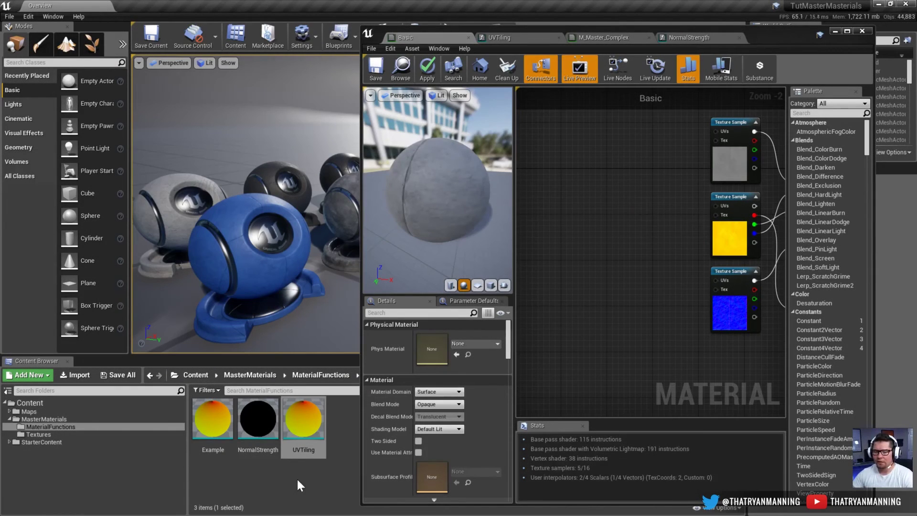
Step: Open the NormalStrength function and widen the material editor to the left
left_click(700, 37)
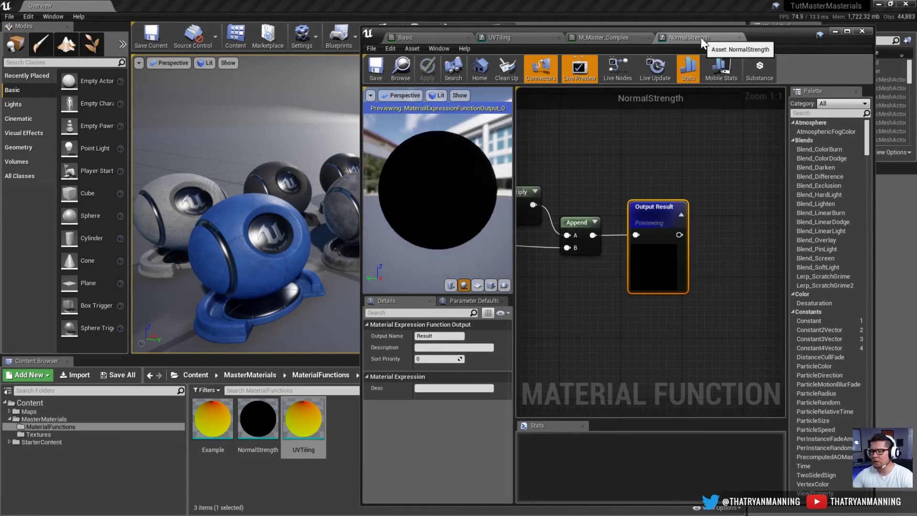
scroll(606, 317, "up", 3)
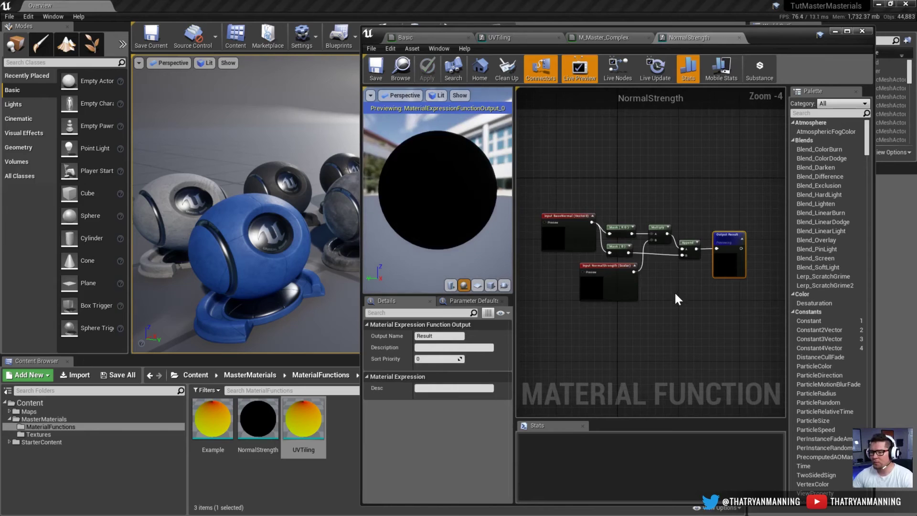
left_click_drag(362, 182, 279, 183)
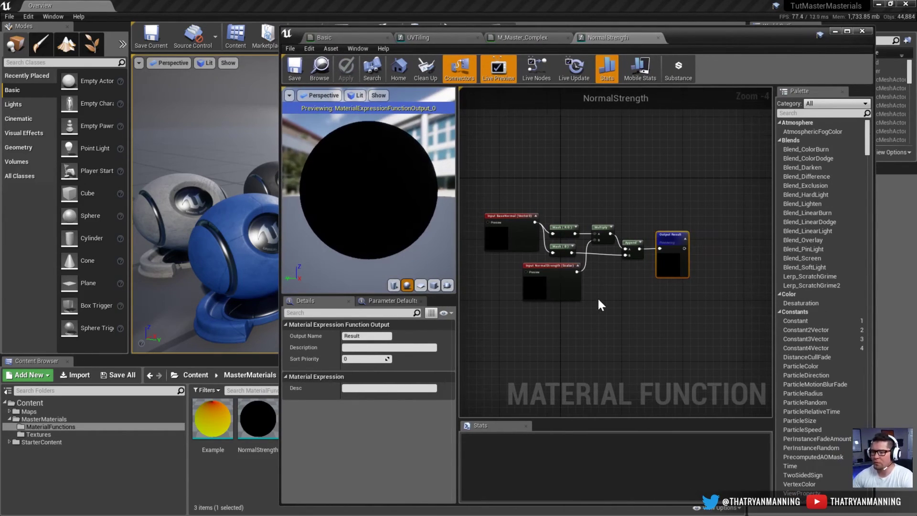
scroll(597, 296, "up", 1)
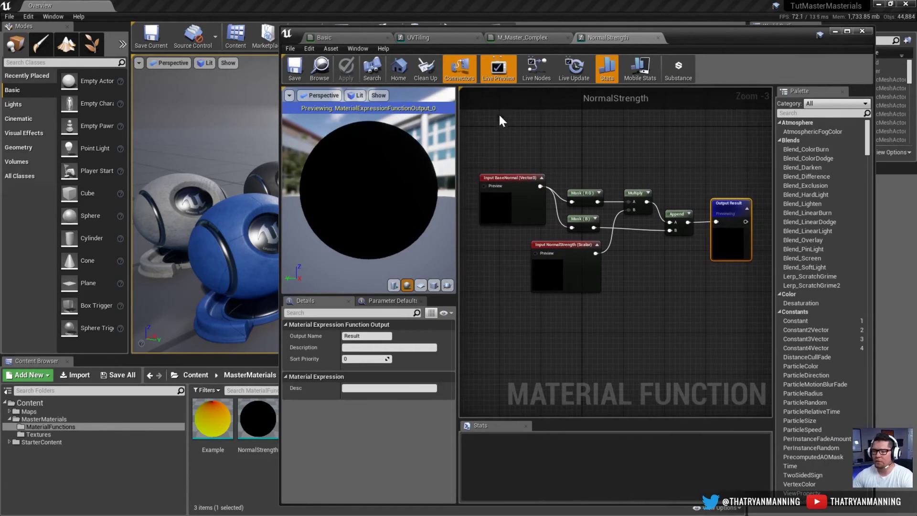
Step: Inspect the BaseNormal and NormalStrength input nodes in the NormalStrength graph
right_click_drag(466, 160, 478, 165)
left_click_drag(478, 165, 559, 234)
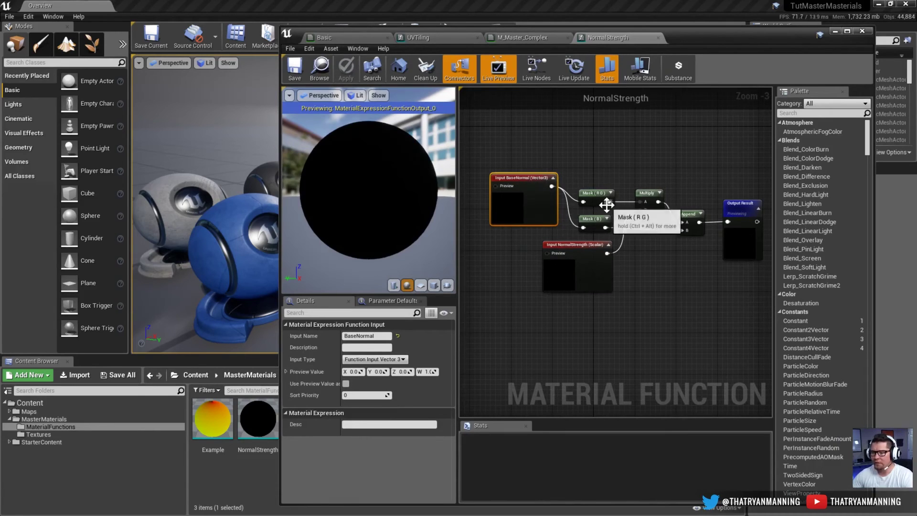
right_click_drag(585, 186, 620, 164)
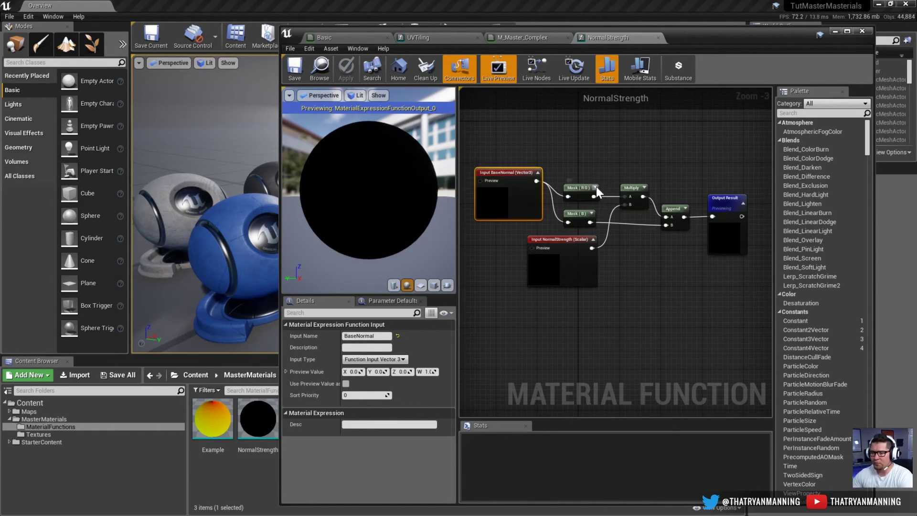
left_click(560, 279)
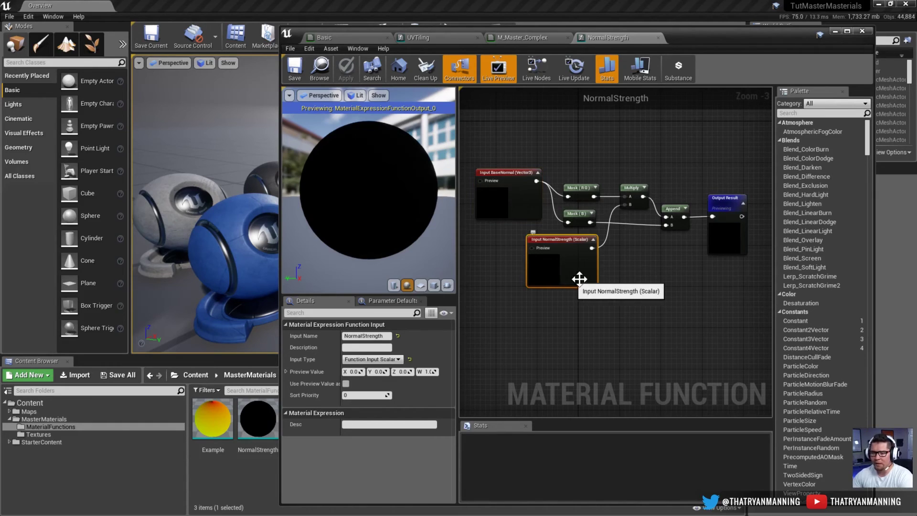